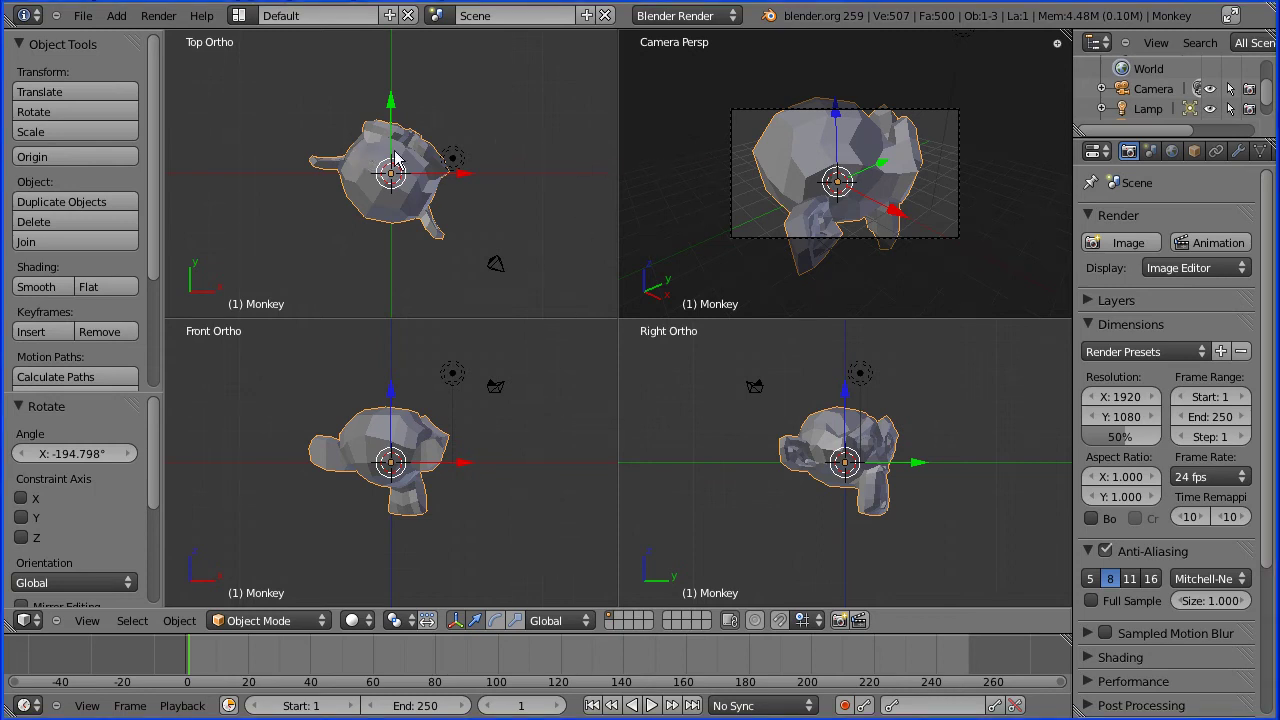
Apply a Y-axis-constrained move to the Monkey head.
key("g")
key("y")
key("Return")
Rotate the Monkey about 153 degrees to face forward, then select the camera.
key("r")
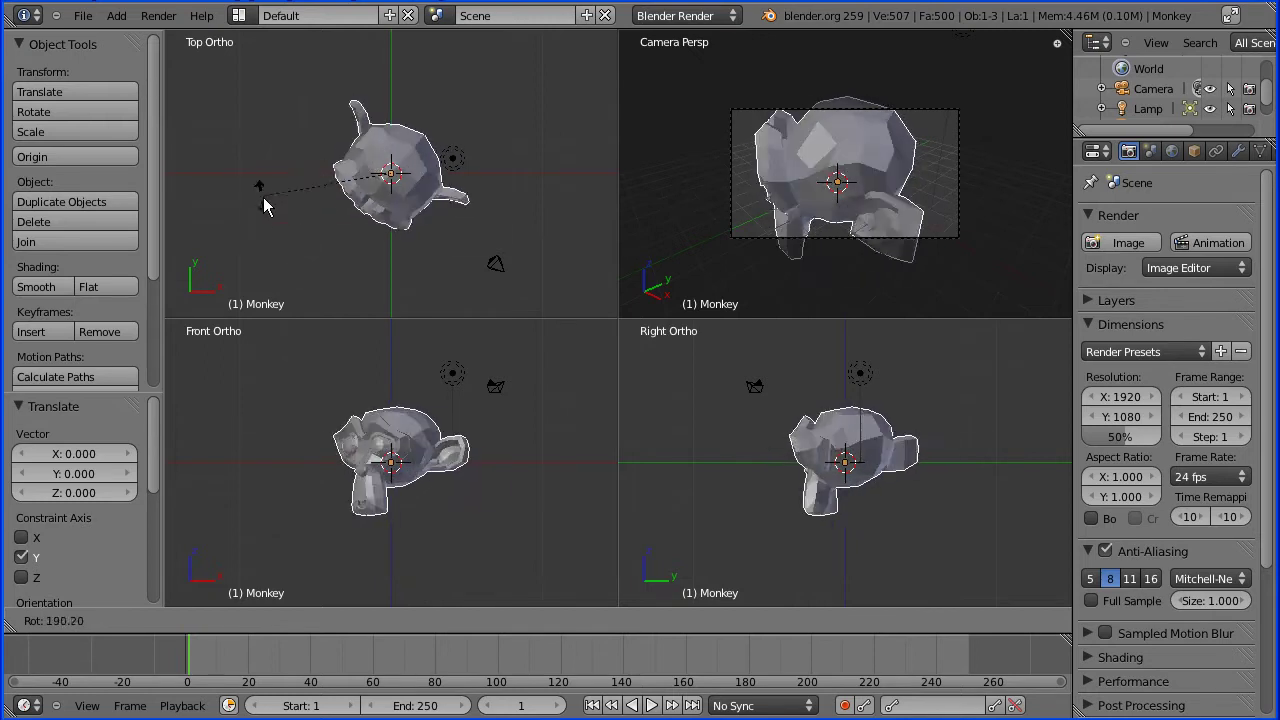
left_click(313, 264)
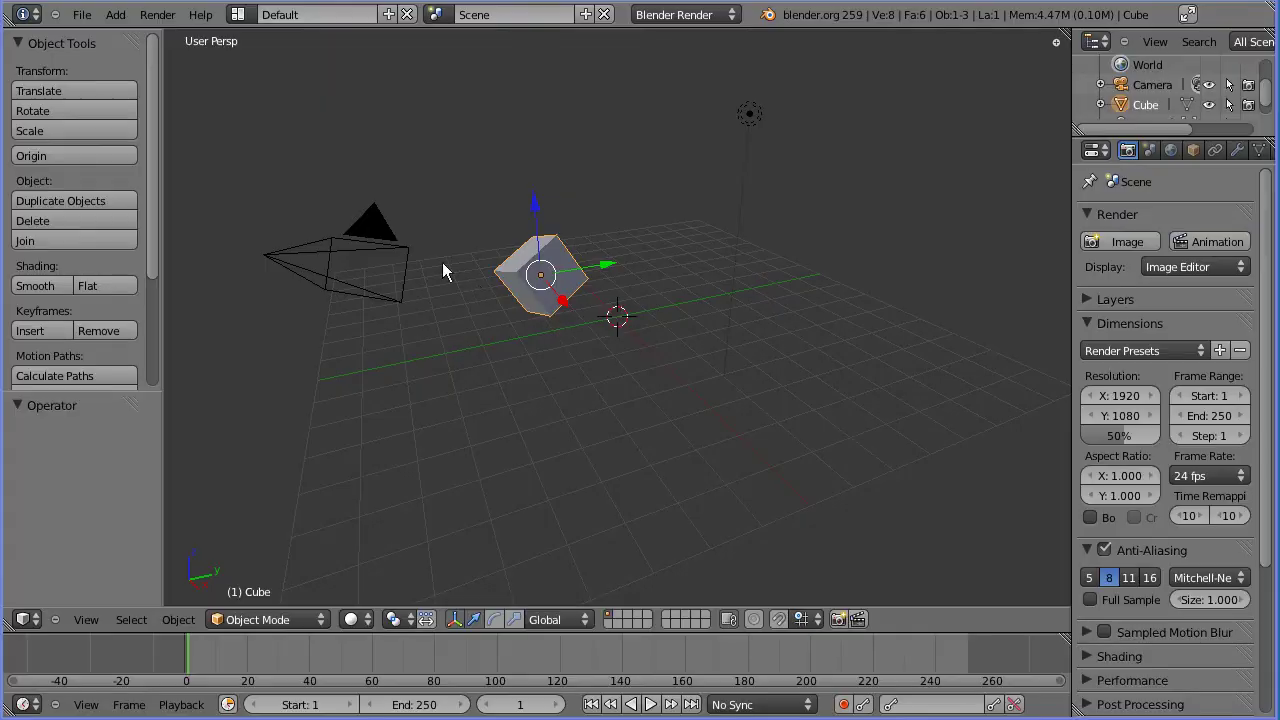
right_click(360, 250)
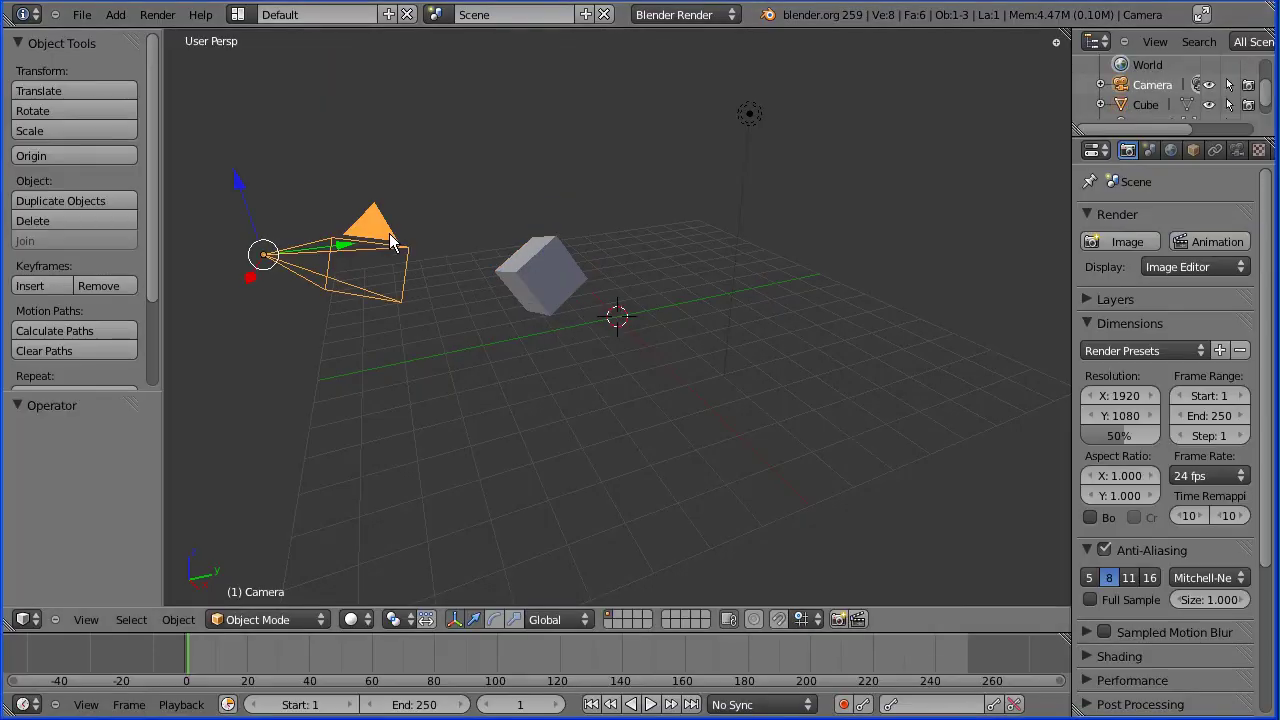
Load Factory Settings, then select the camera, lamp, cube and camera again.
left_click(82, 15)
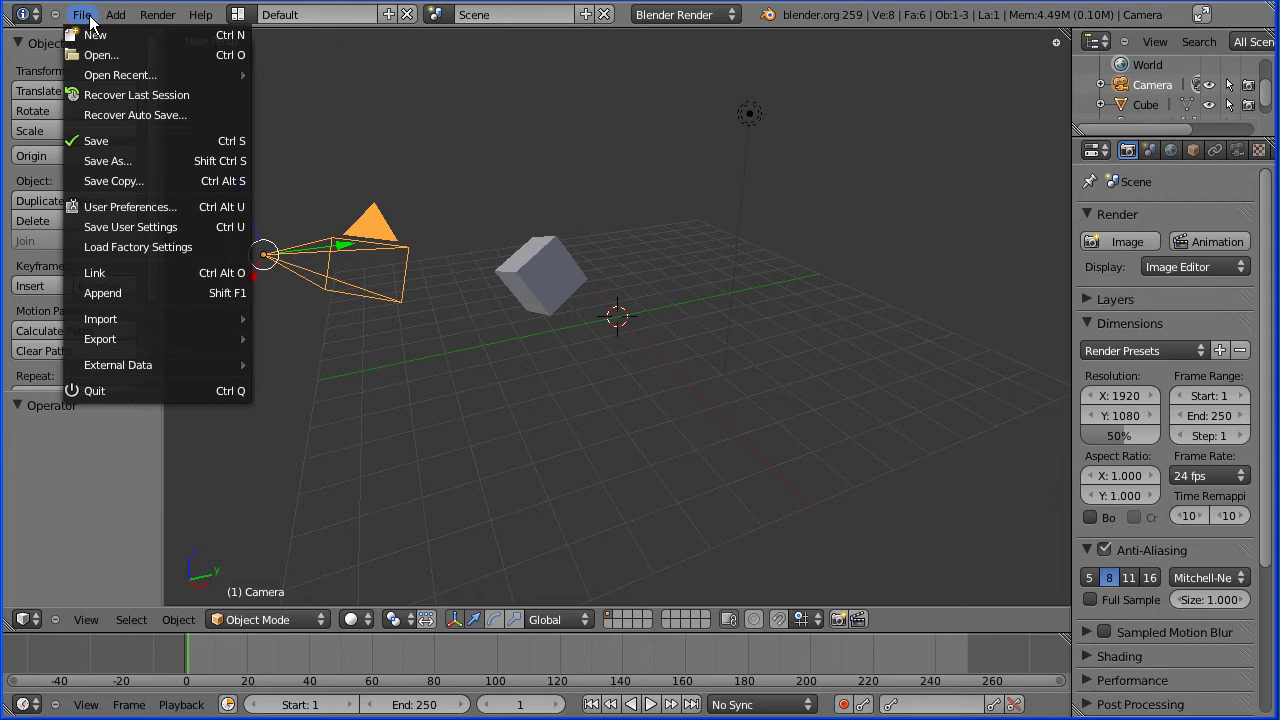
left_click(229, 251)
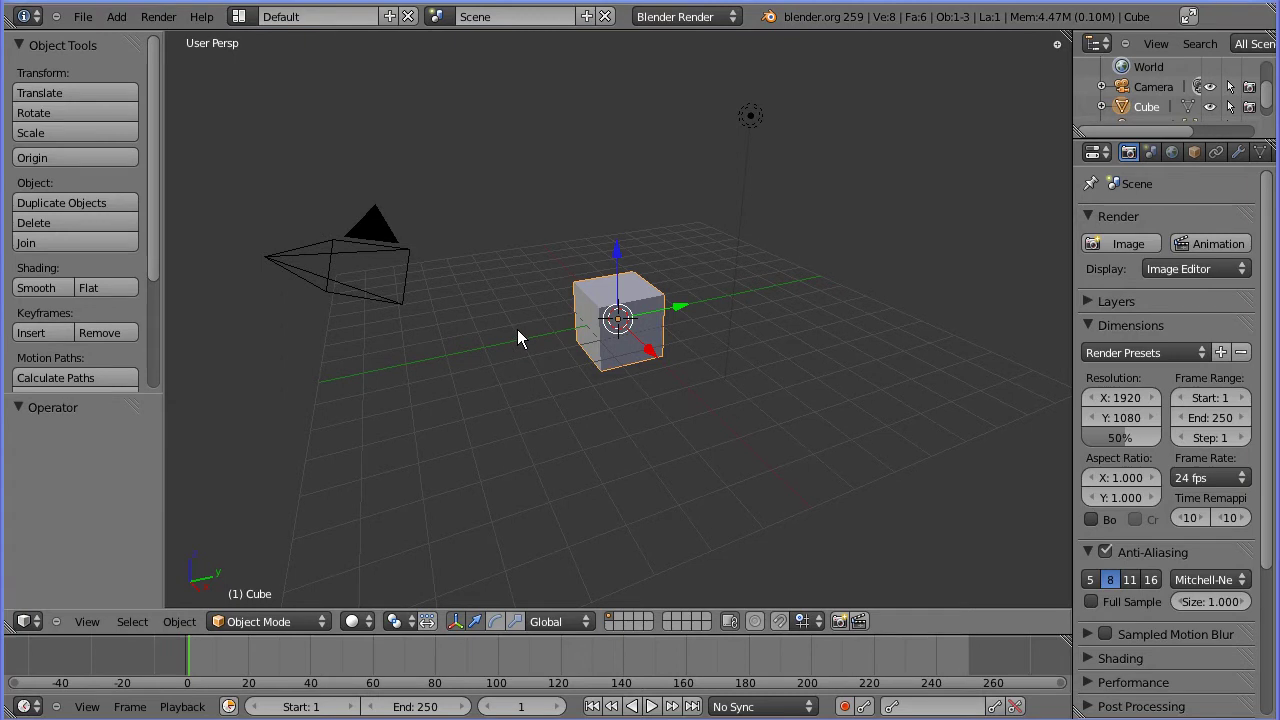
right_click(368, 236)
right_click(751, 117)
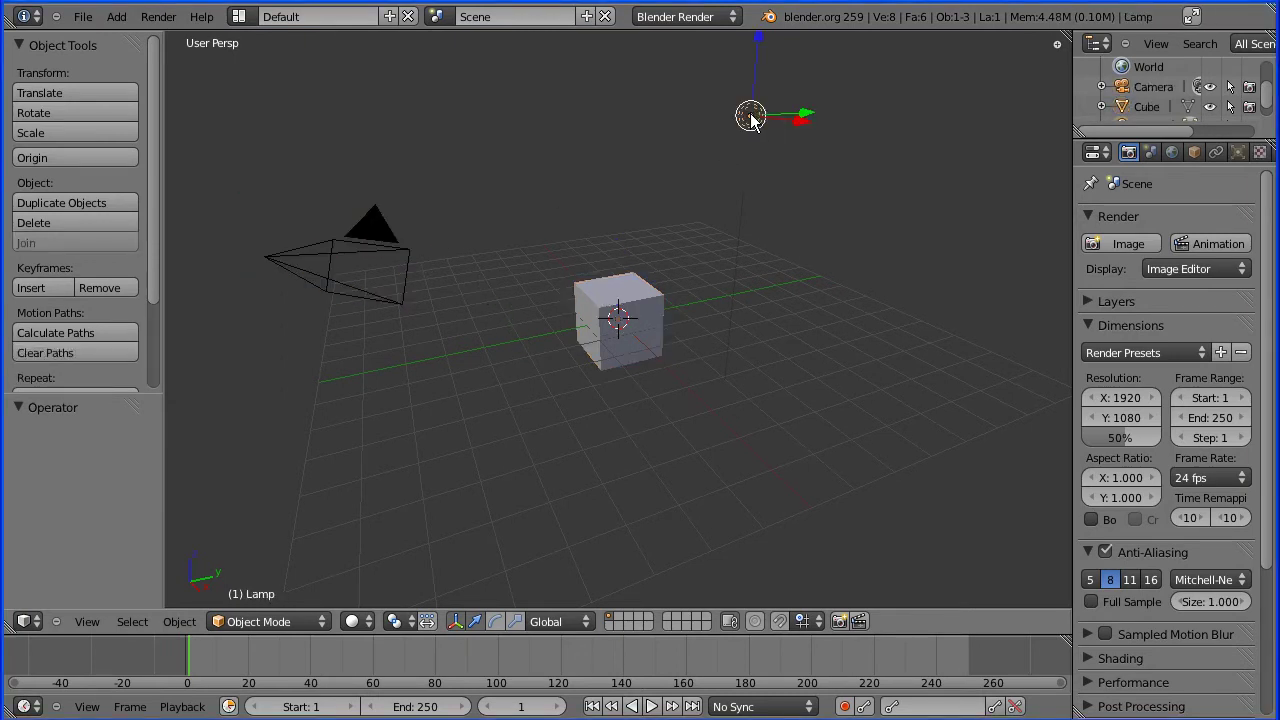
right_click(648, 337)
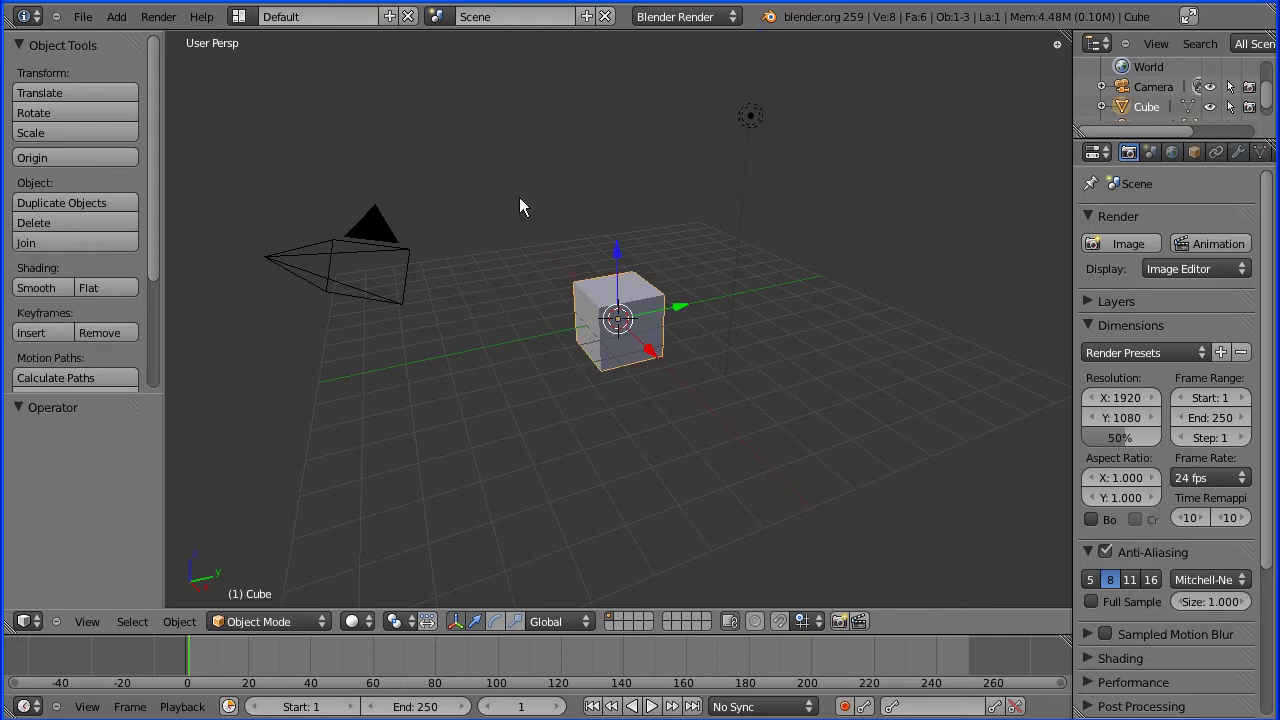
right_click(377, 235)
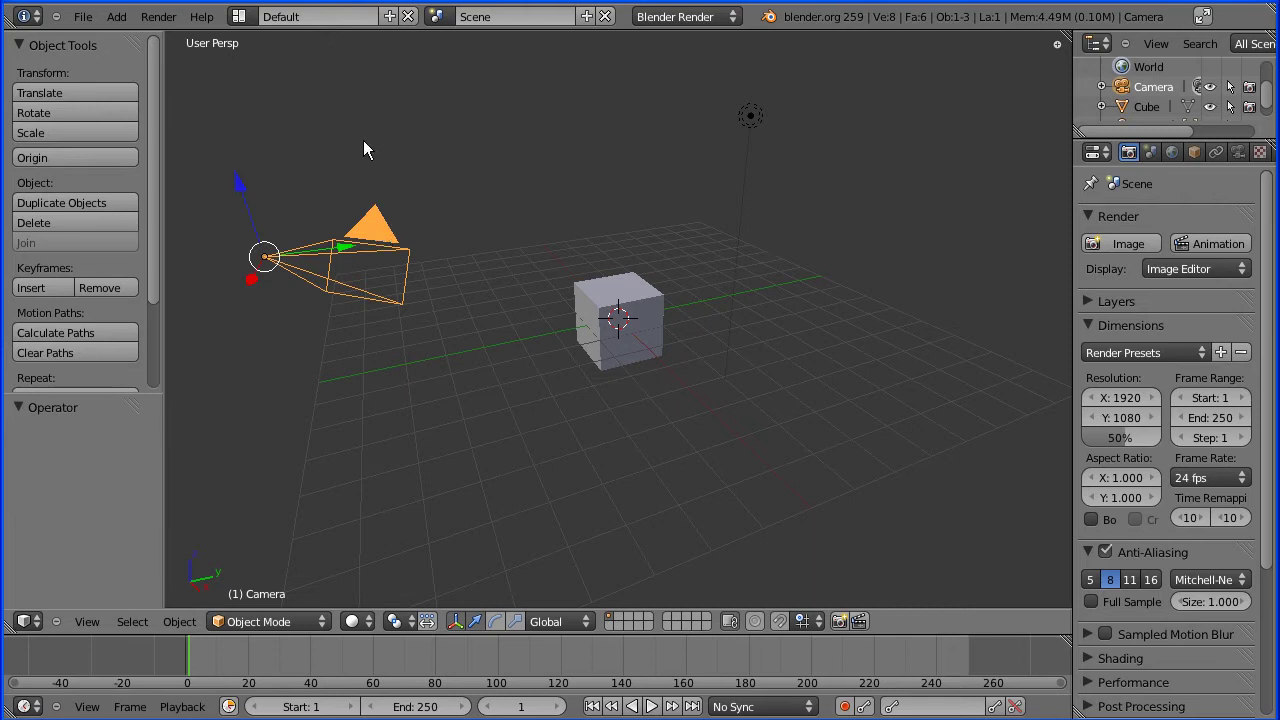
Set Select With to Left in the Input preferences and Save As Default.
left_click(84, 17)
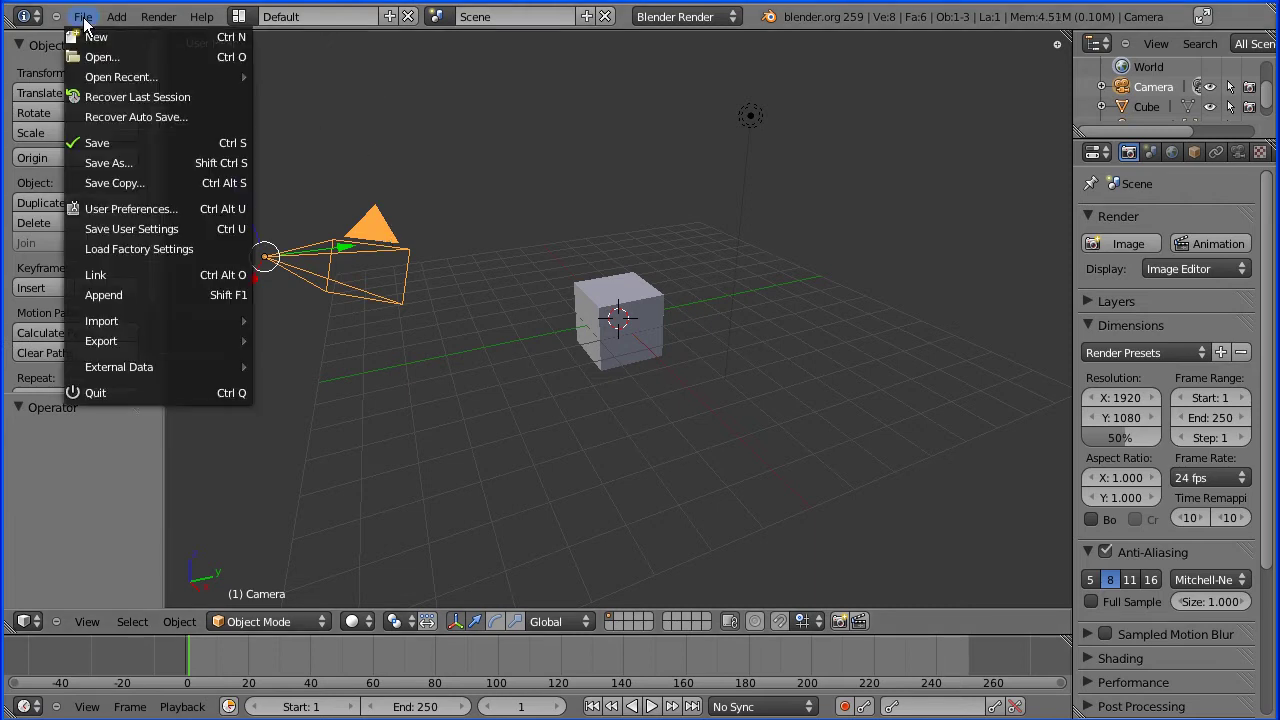
left_click(218, 210)
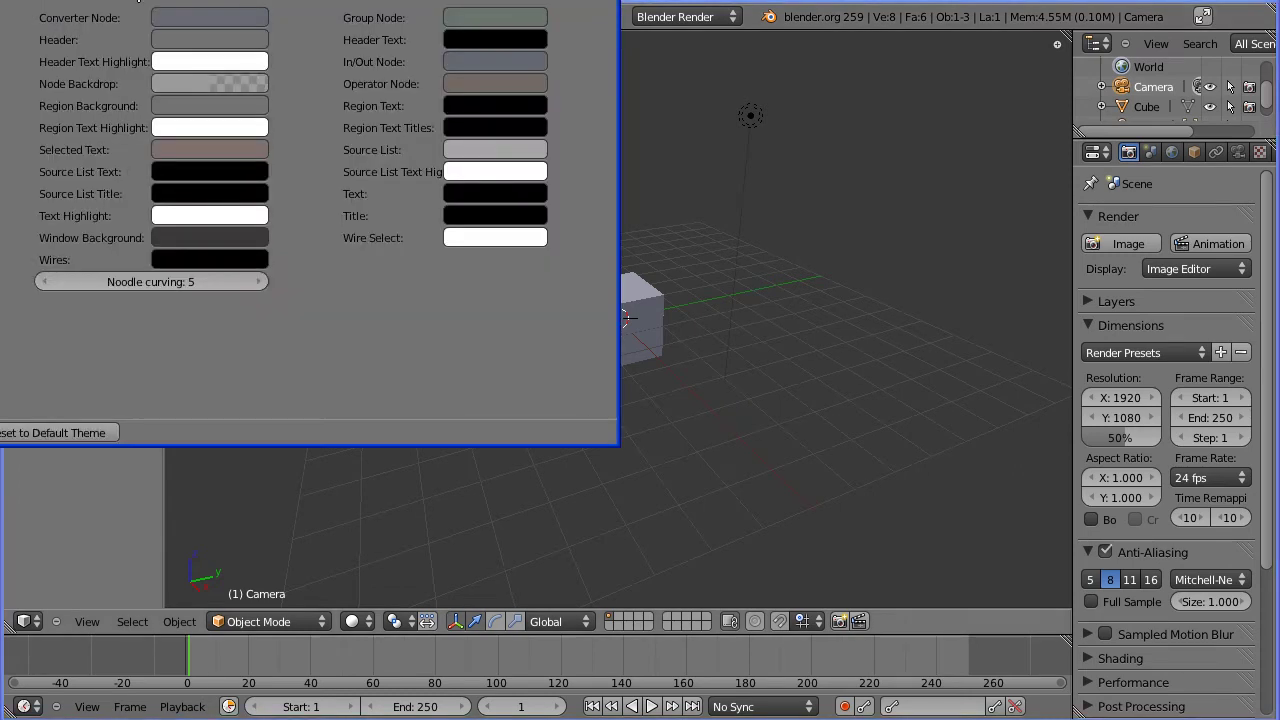
left_click_drag(150, 10, 352, 84)
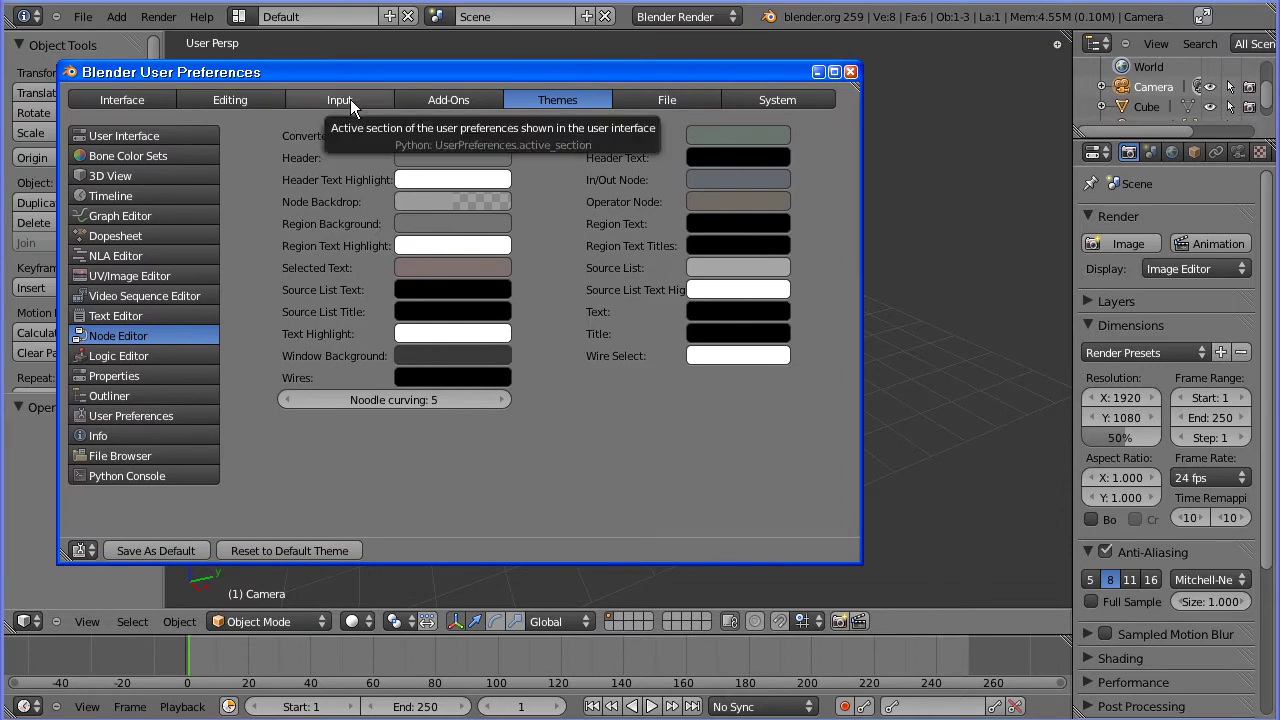
left_click(350, 99)
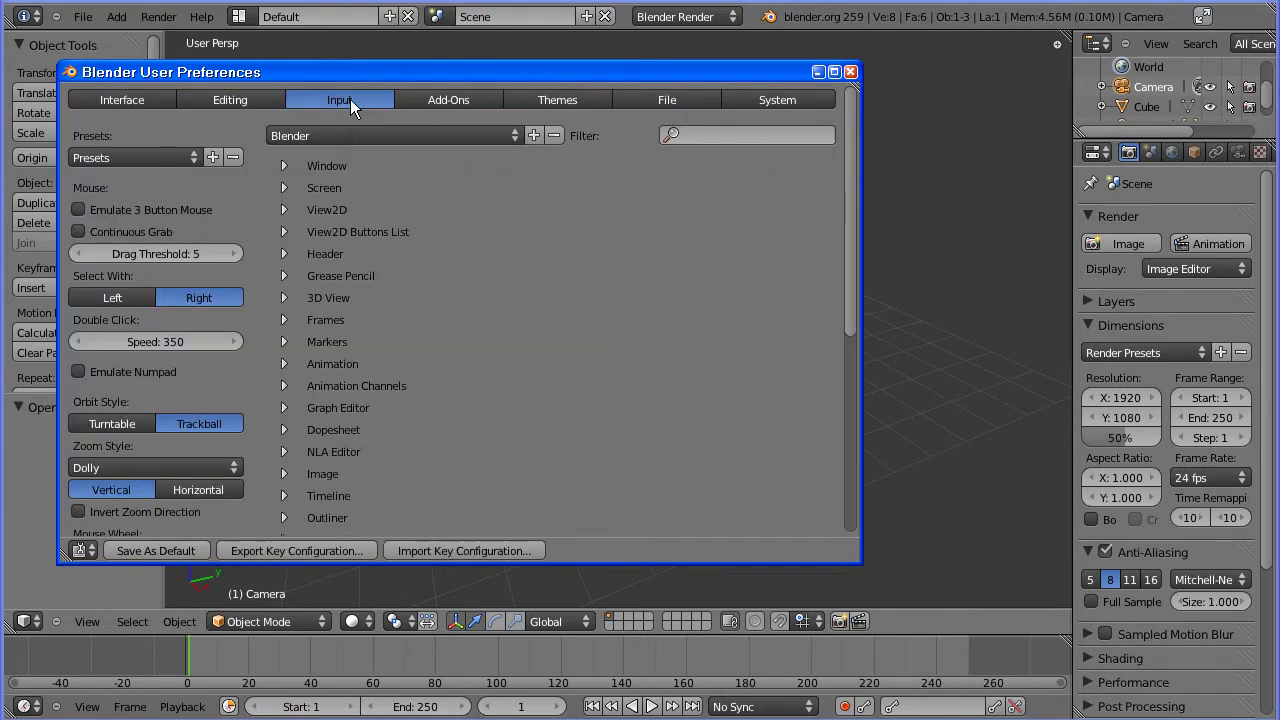
left_click(129, 298)
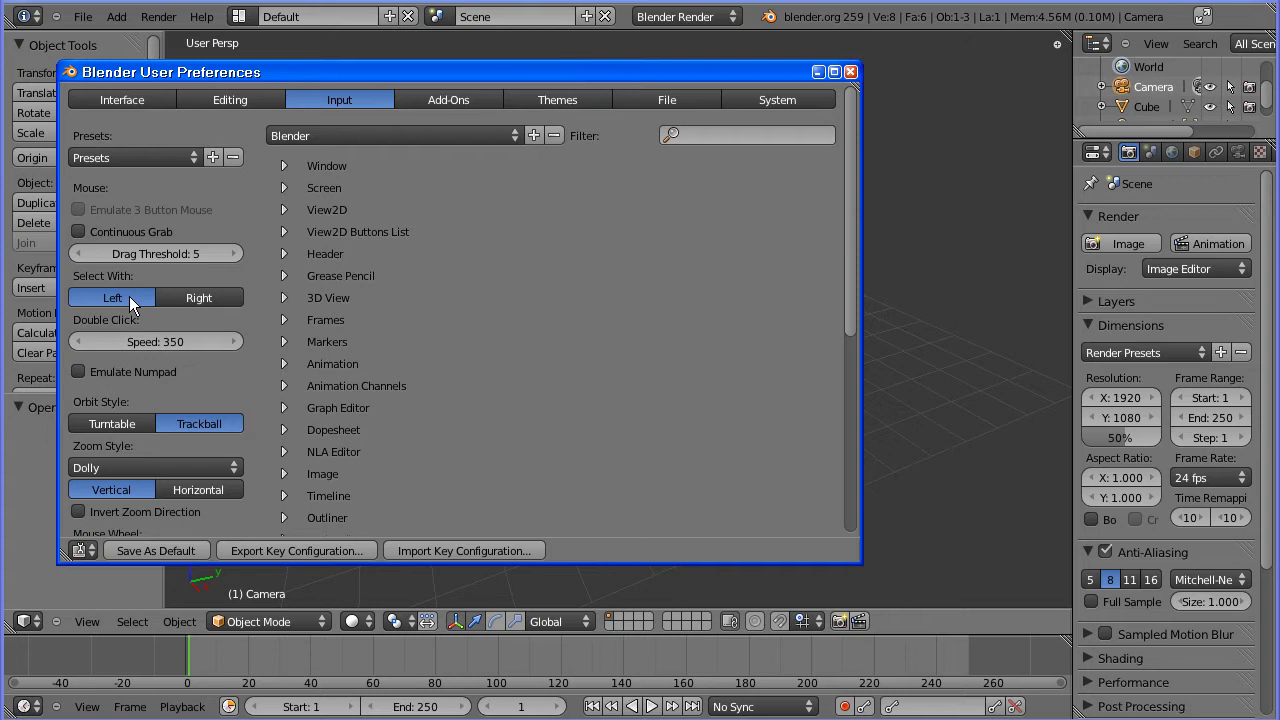
left_click(168, 551)
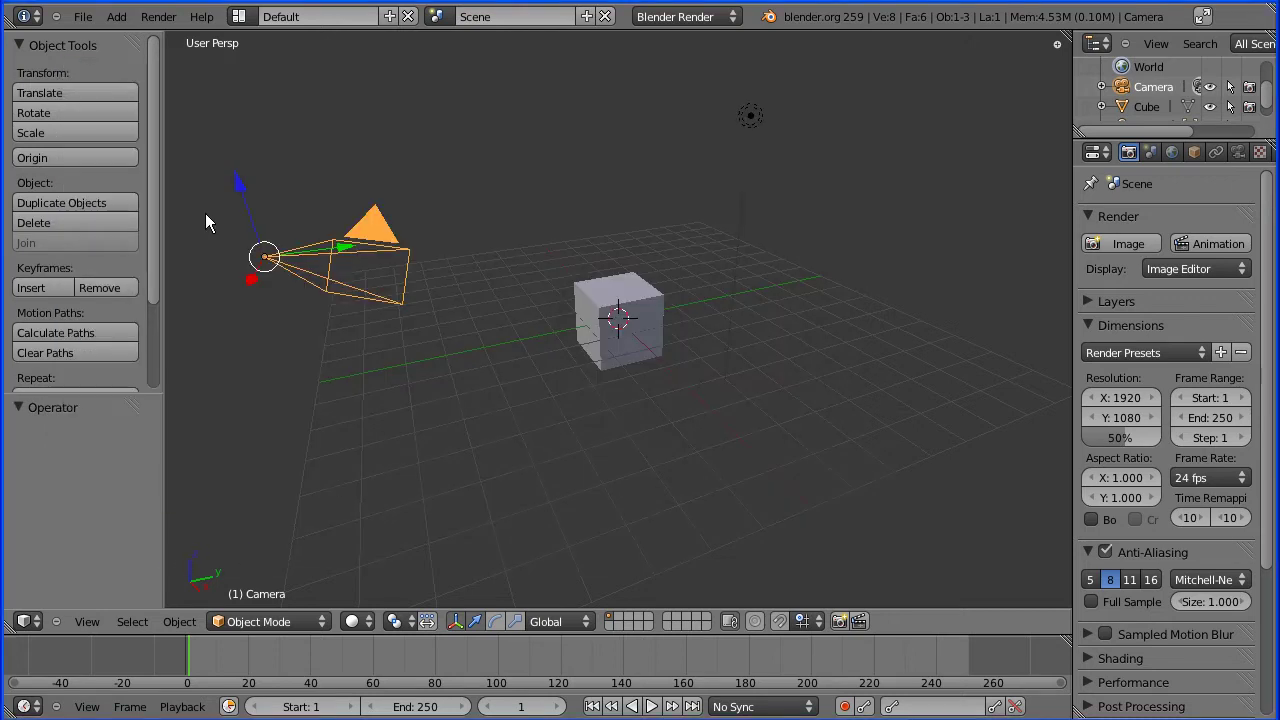
Select the default cube and delete it with Object Tools > Delete.
right_click(628, 357)
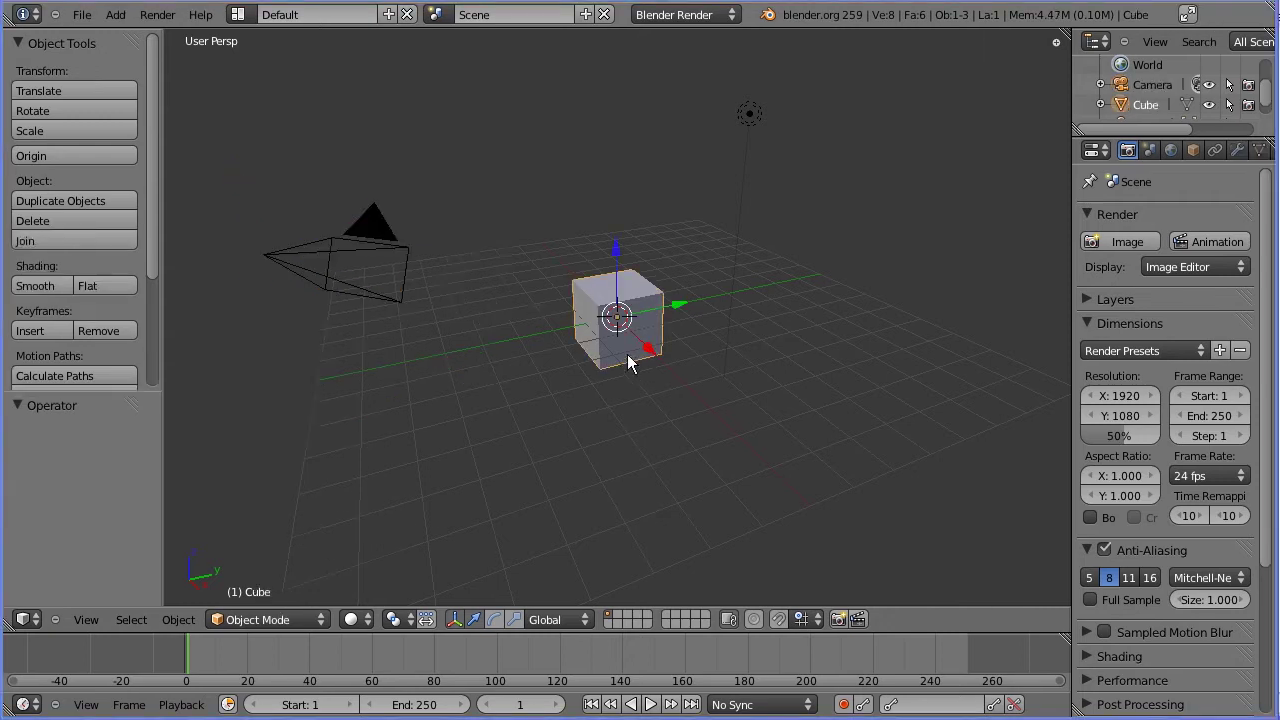
right_click(380, 231)
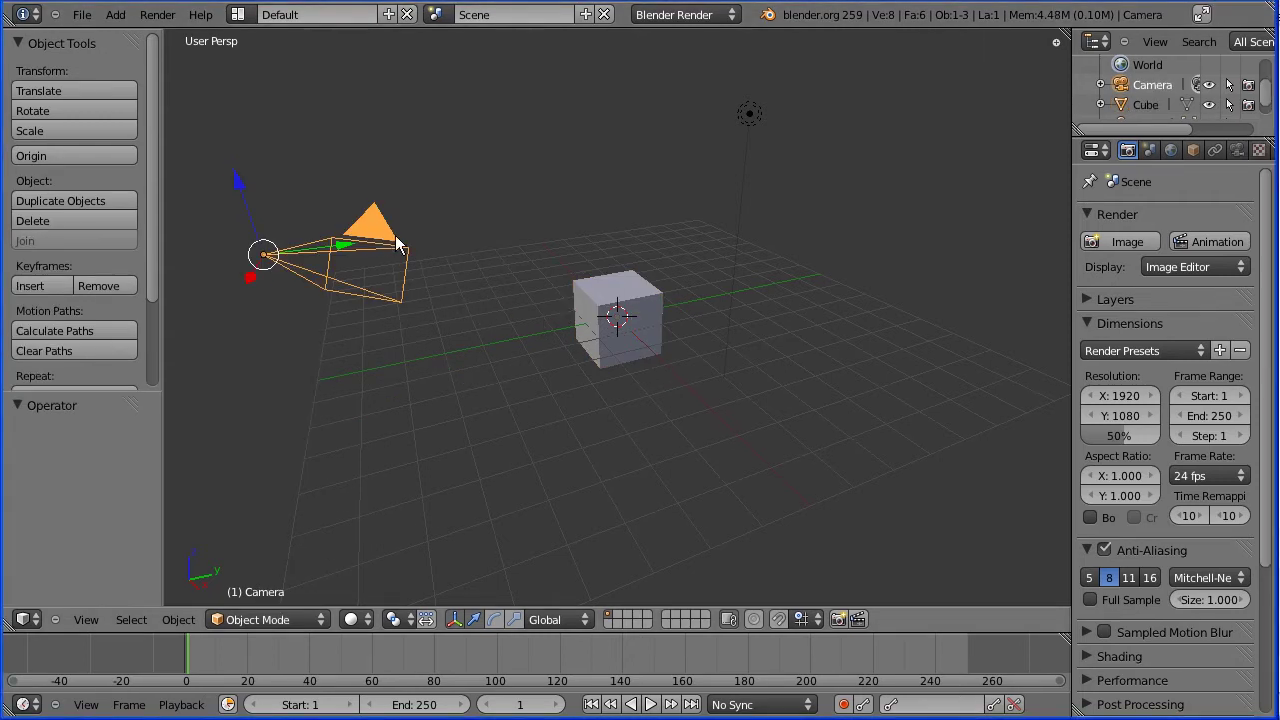
right_click(640, 352)
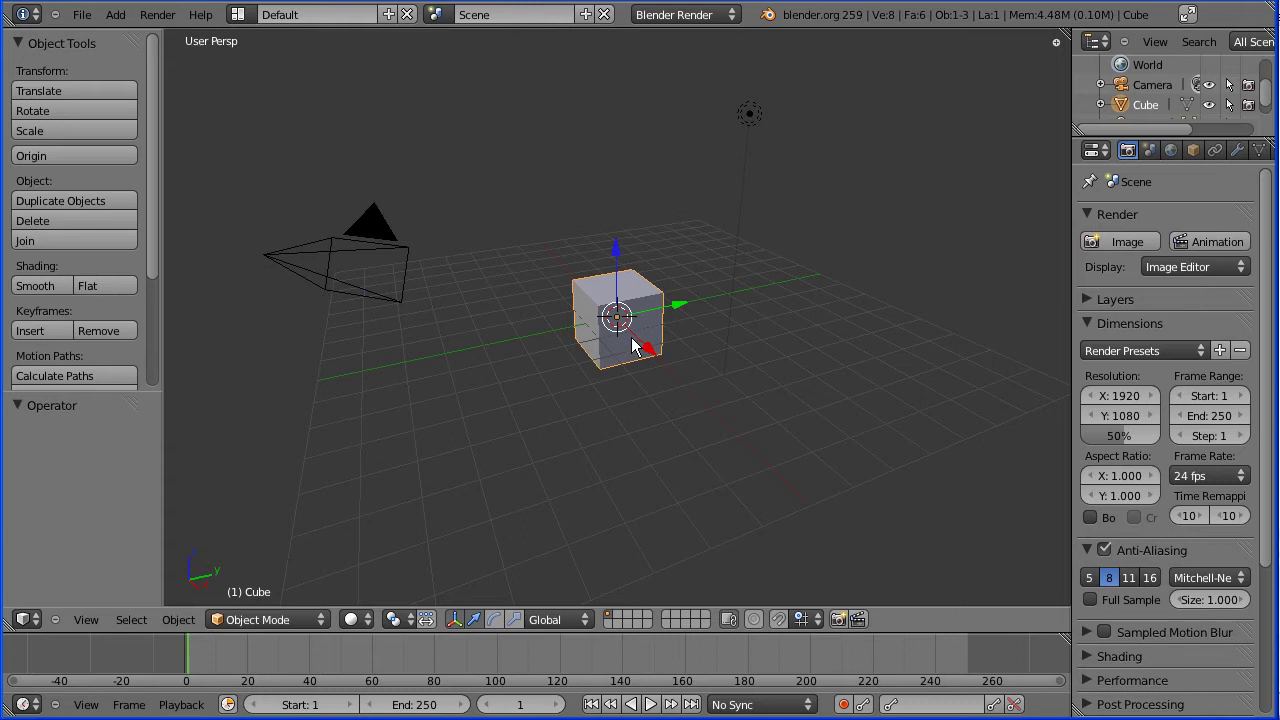
left_click(88, 218)
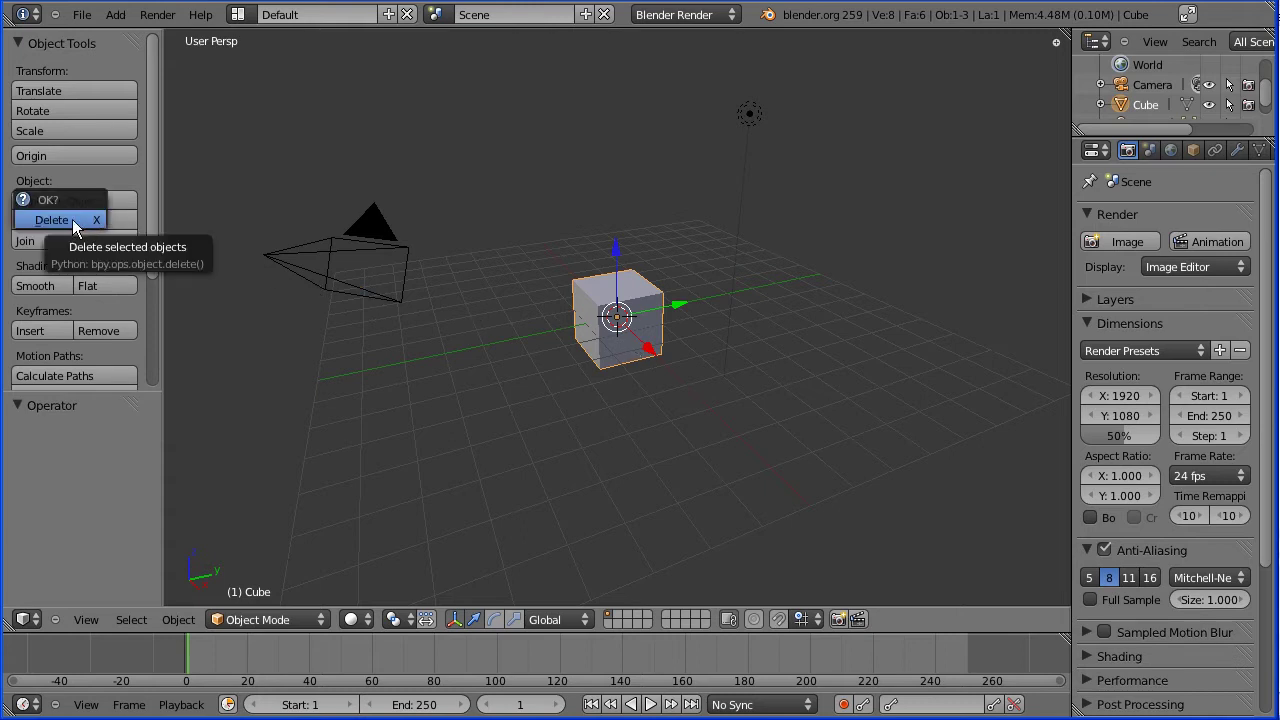
left_click(74, 222)
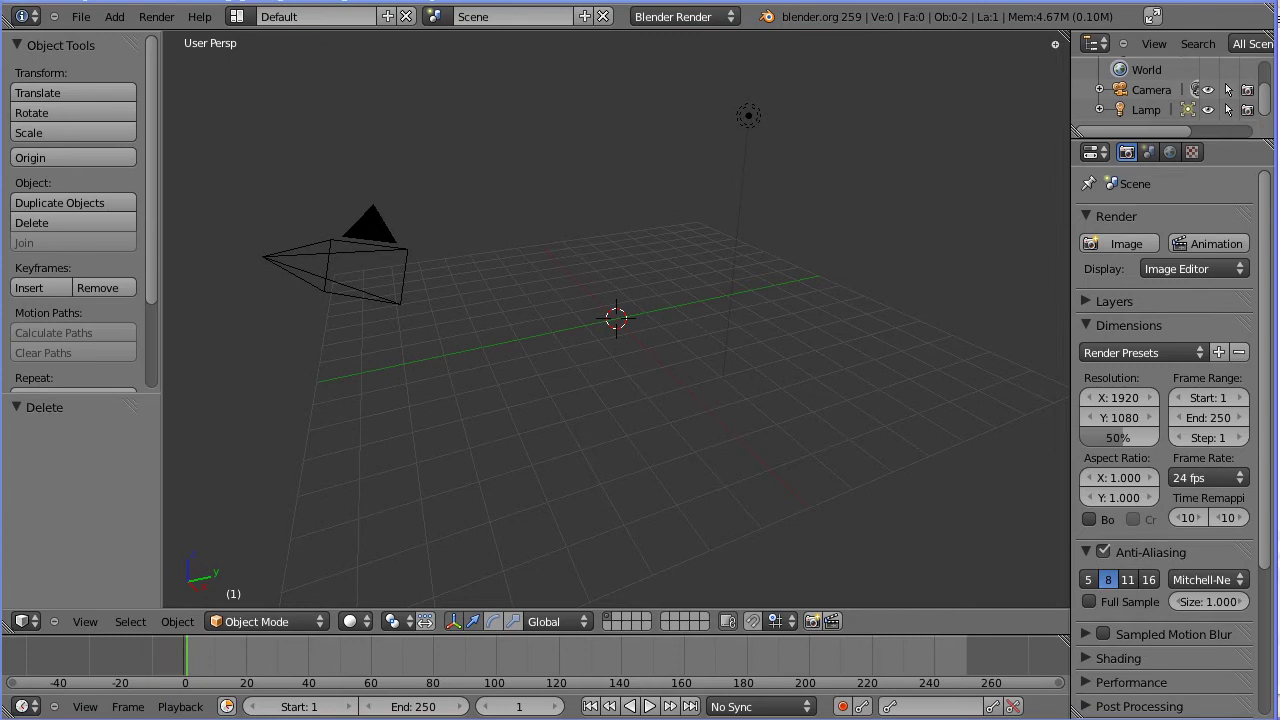
Add a Monkey mesh and switch the 3D View to Quad View.
left_click(117, 21)
mouse_move(140, 37)
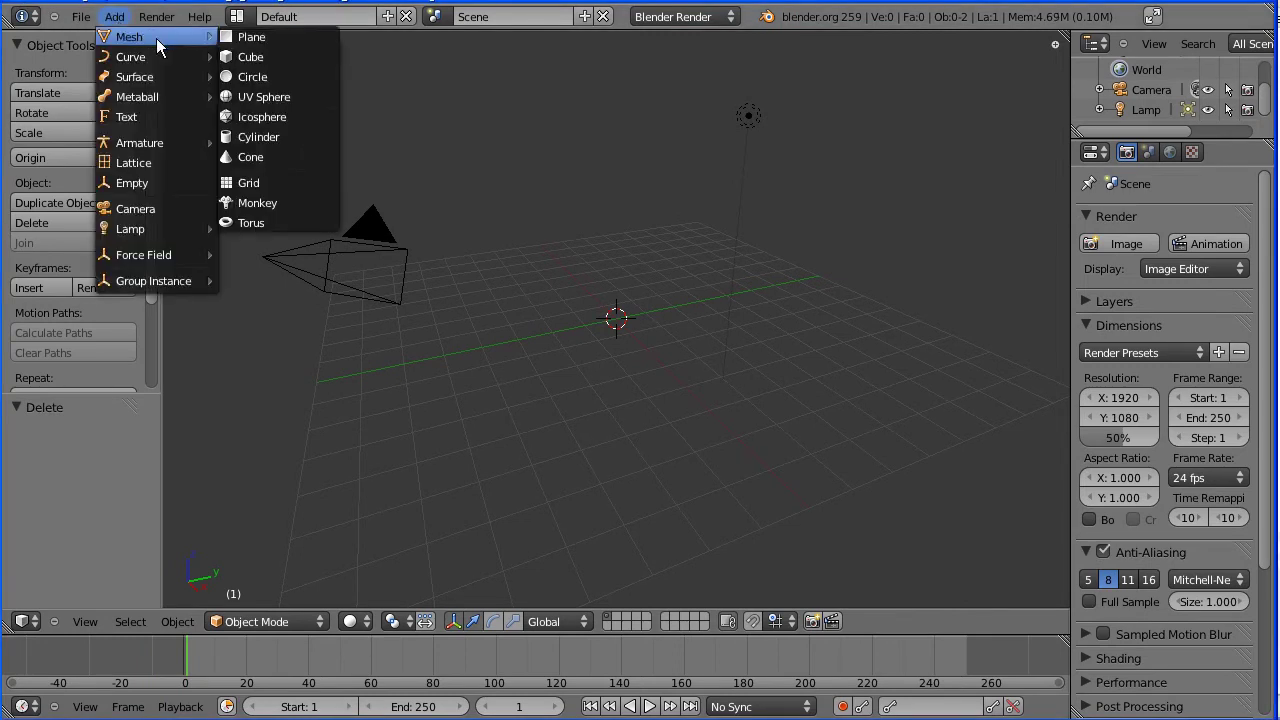
left_click(322, 210)
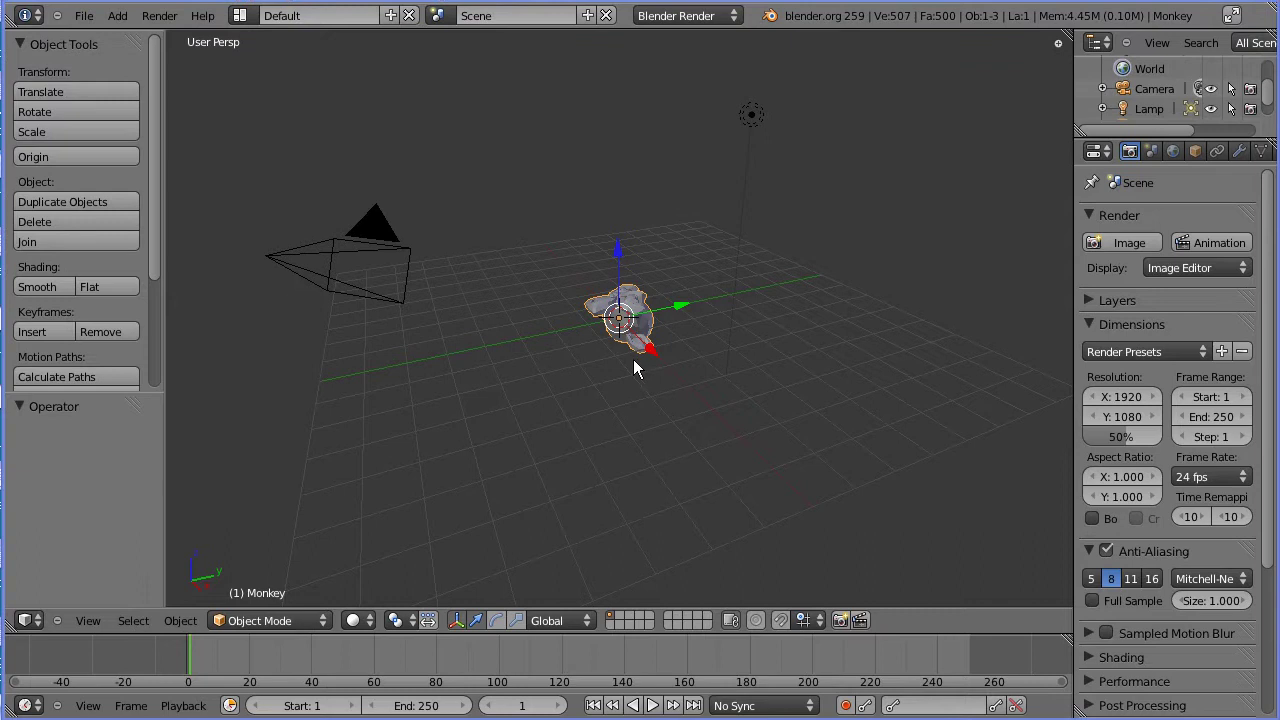
left_click(96, 617)
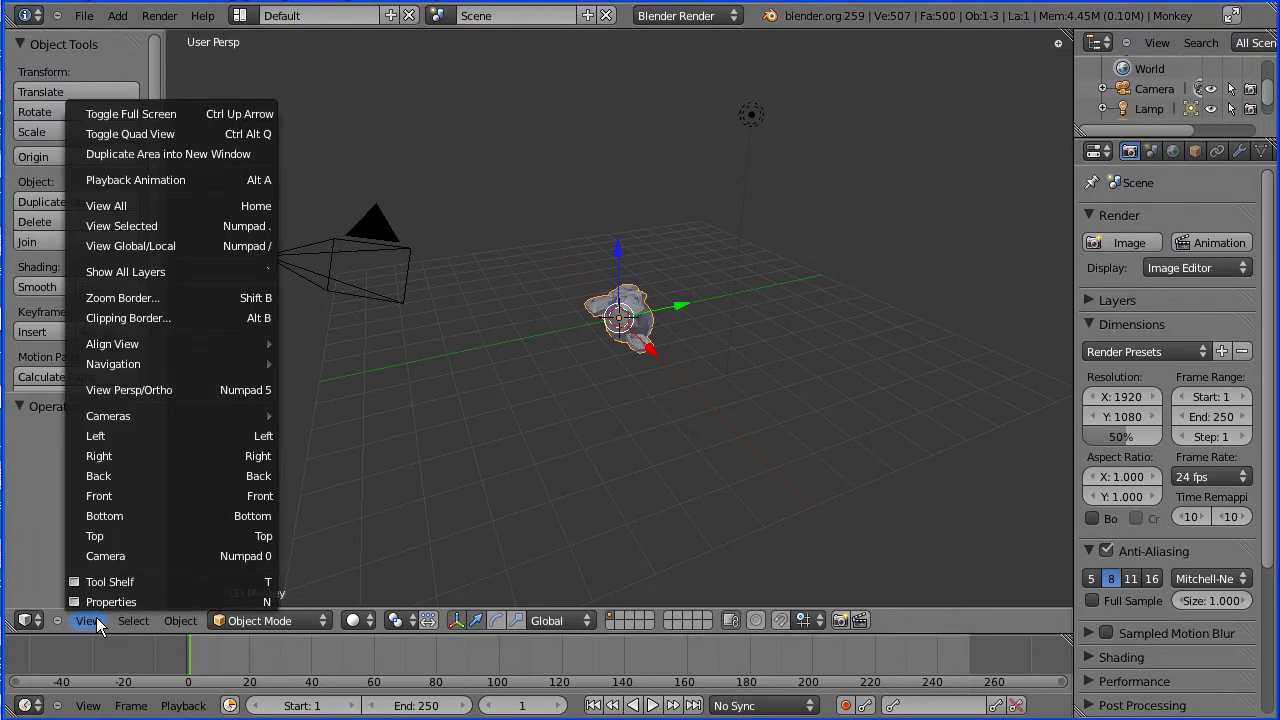
left_click(214, 134)
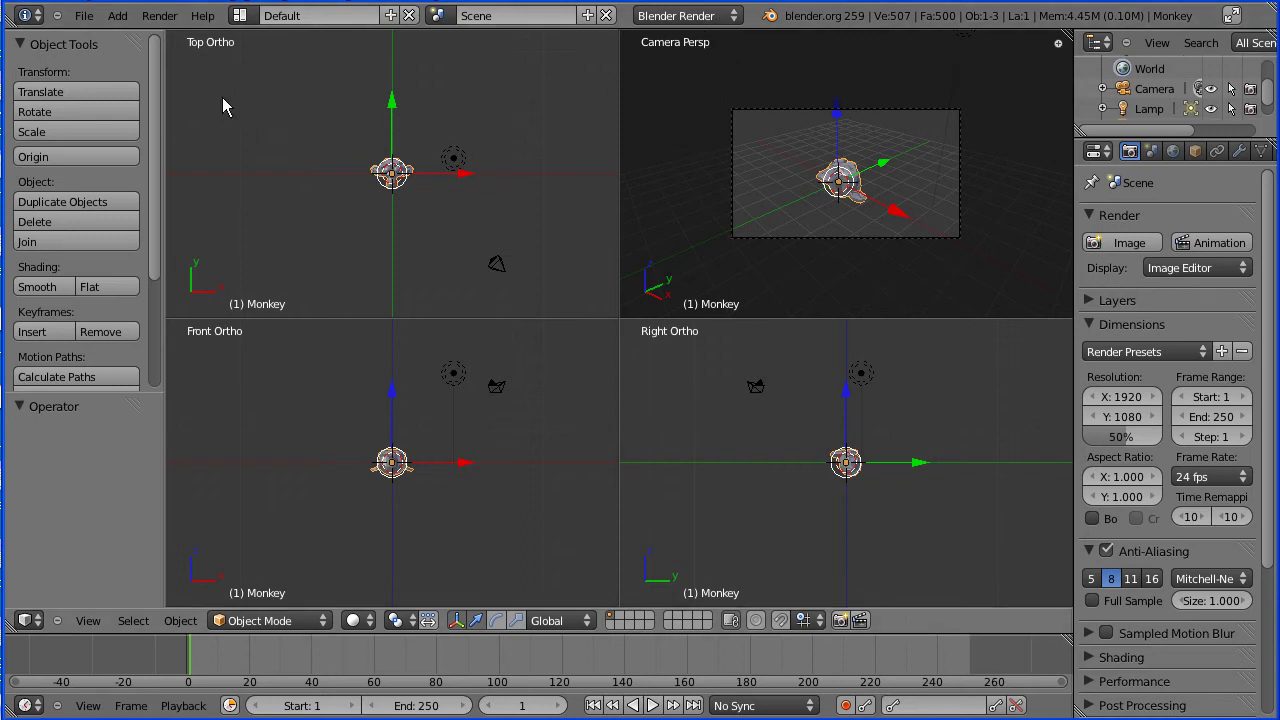
Save the user settings, then scale the Monkey head up to about 3.29.
left_click(88, 20)
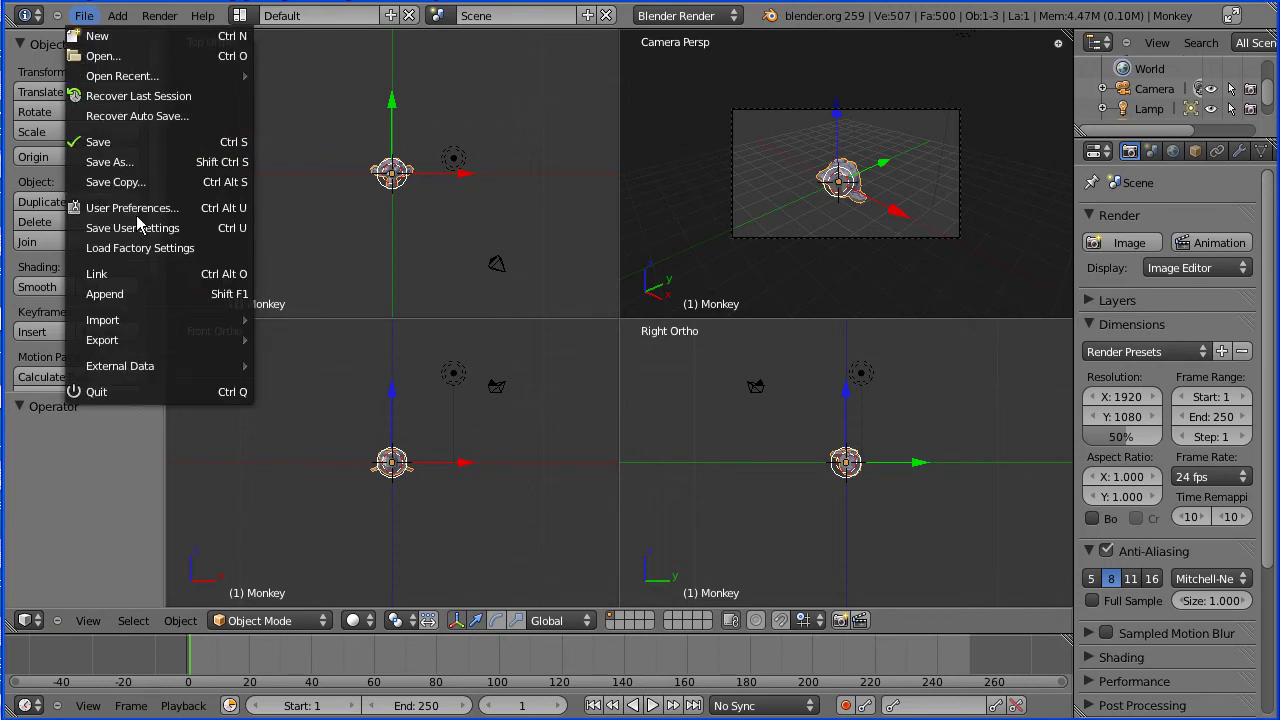
left_click(224, 232)
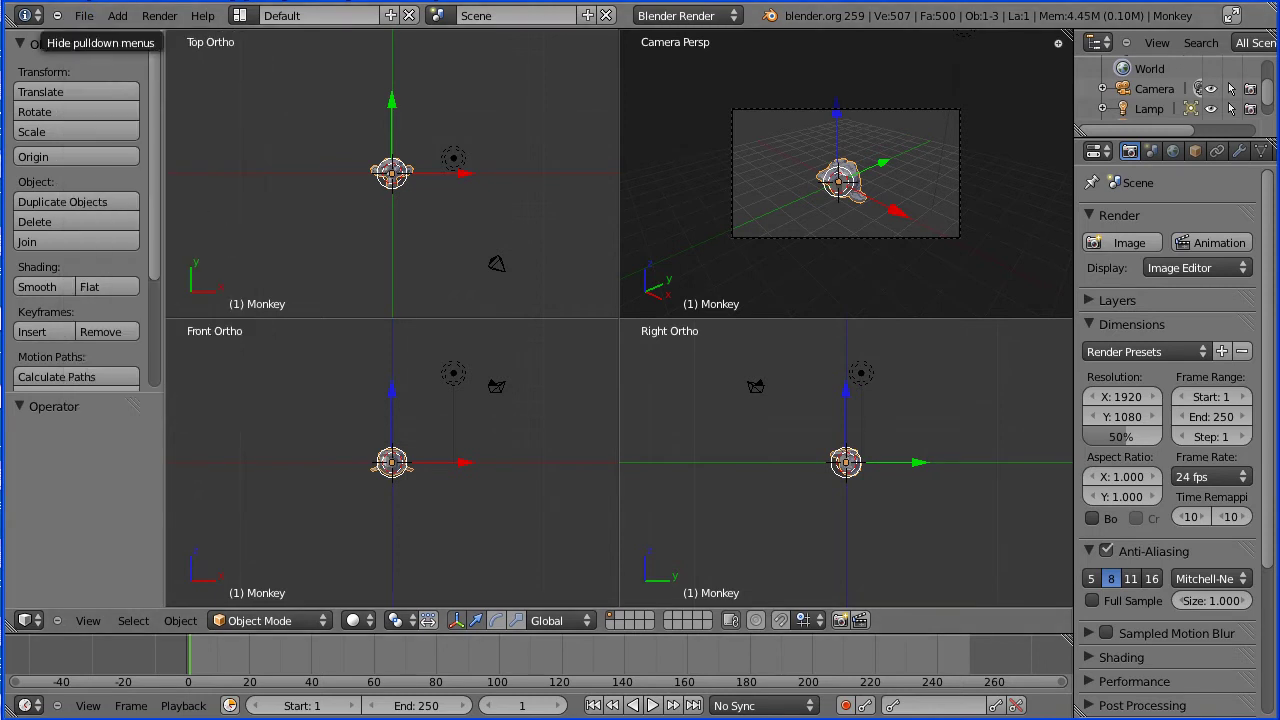
left_click(400, 172)
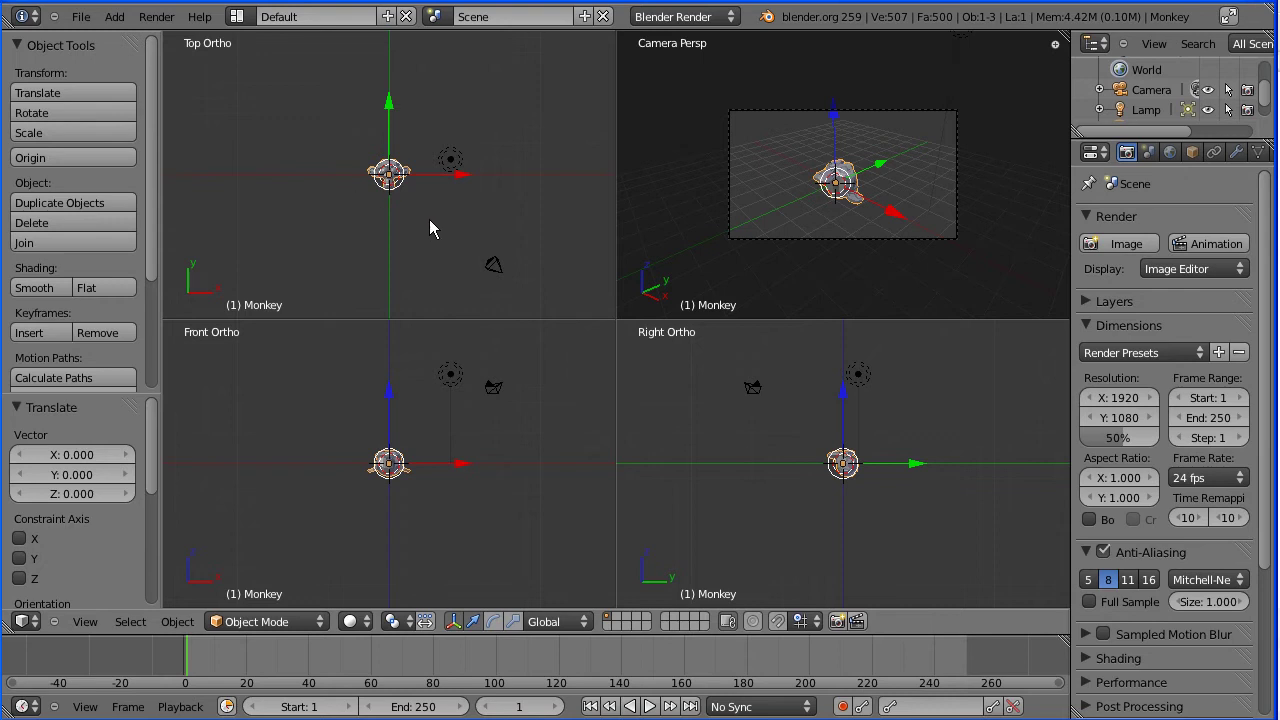
key("s")
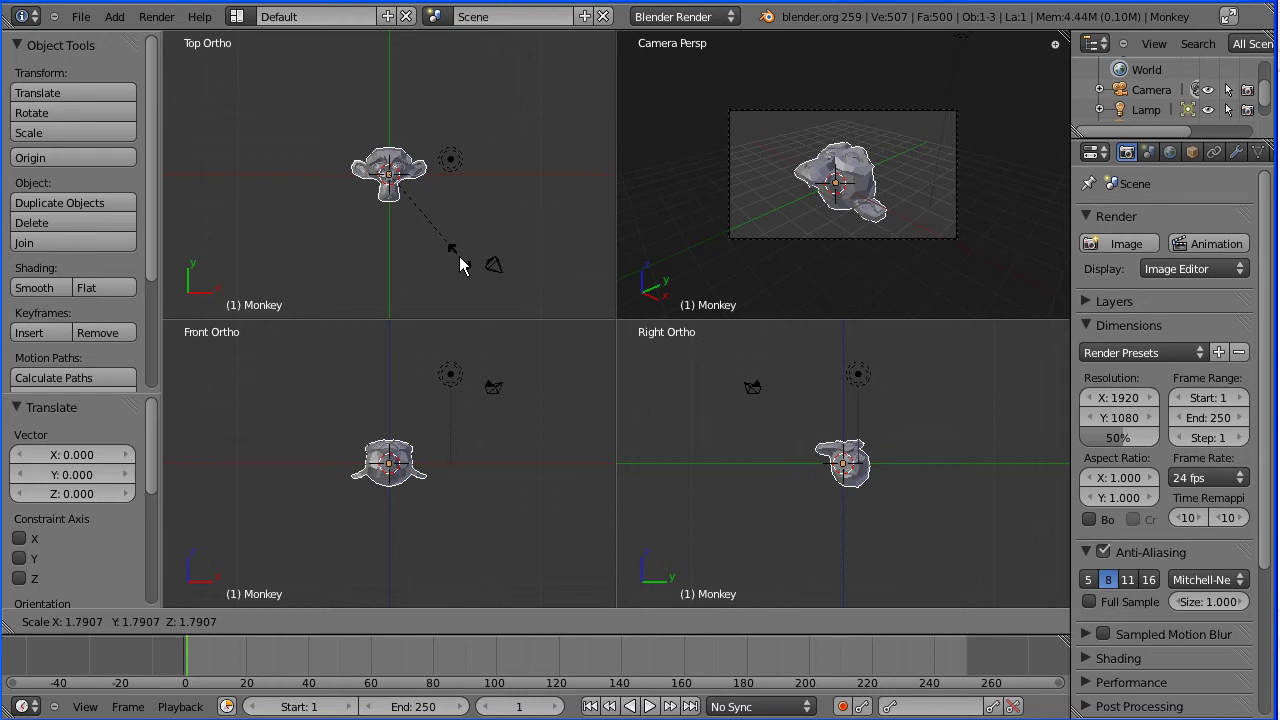
left_click(531, 313)
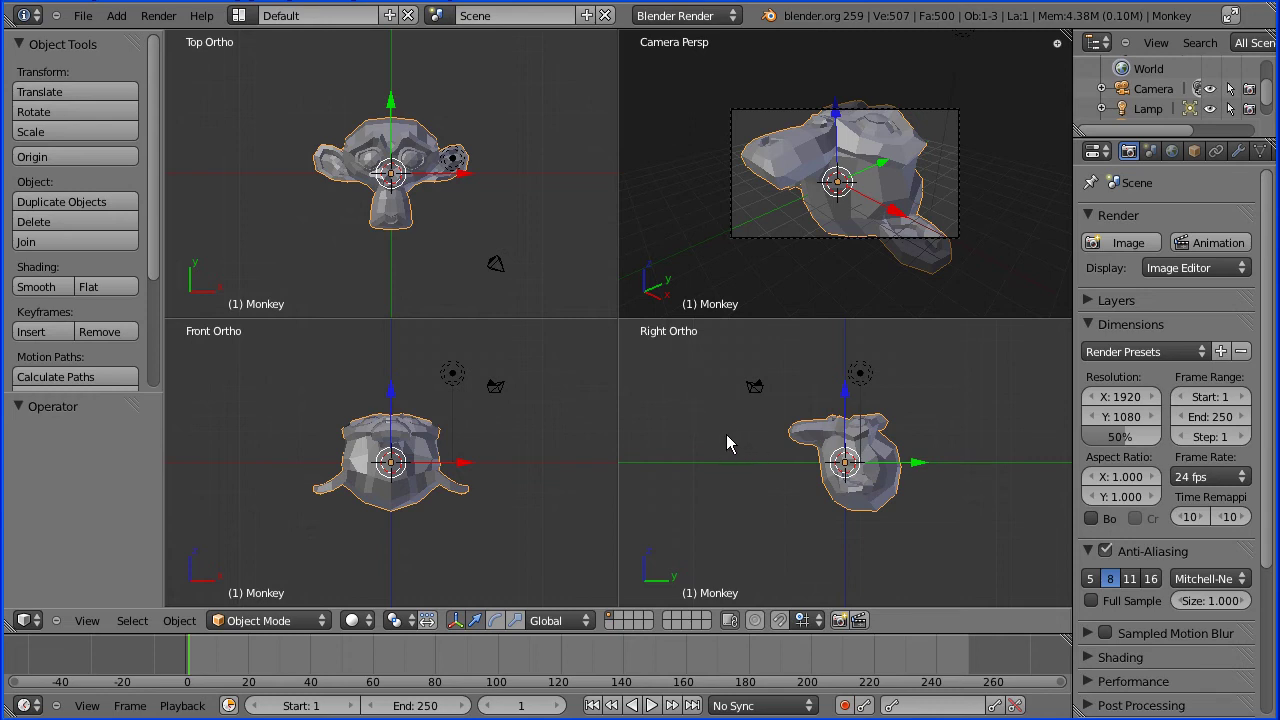
Rotate the Monkey about -85 degrees around X in Right Ortho to face front.
key("r")
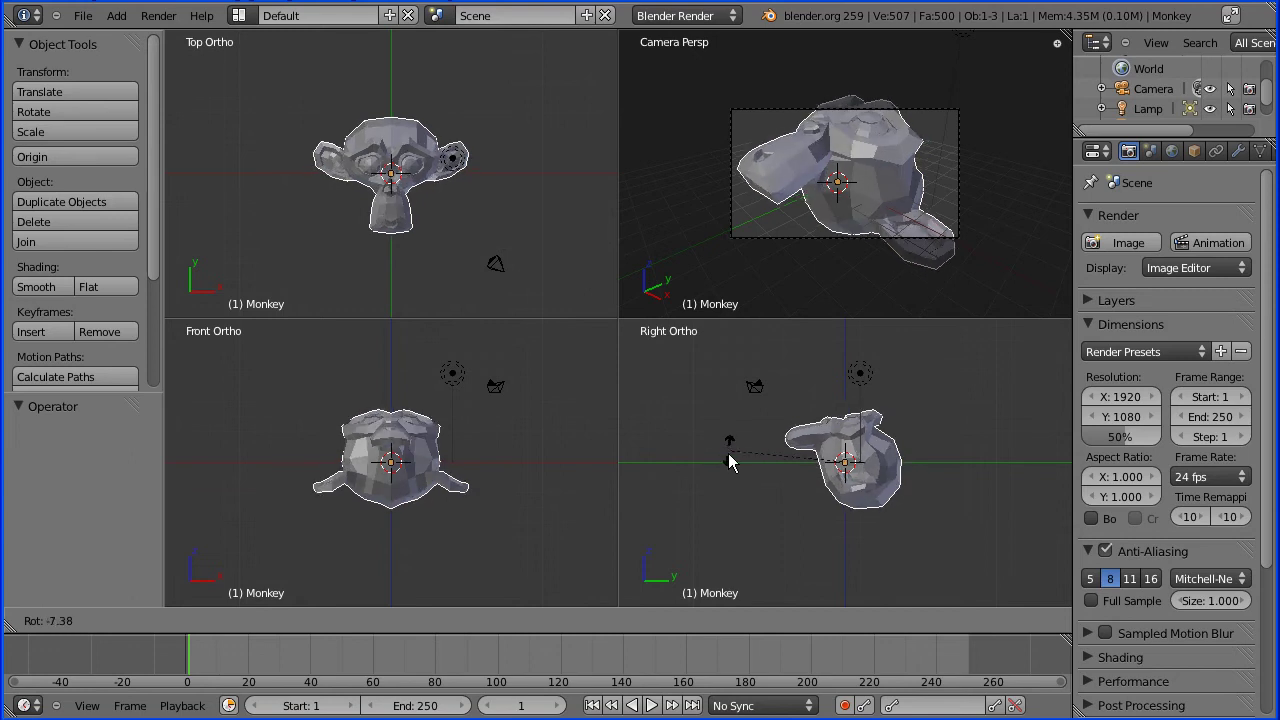
left_click(812, 579)
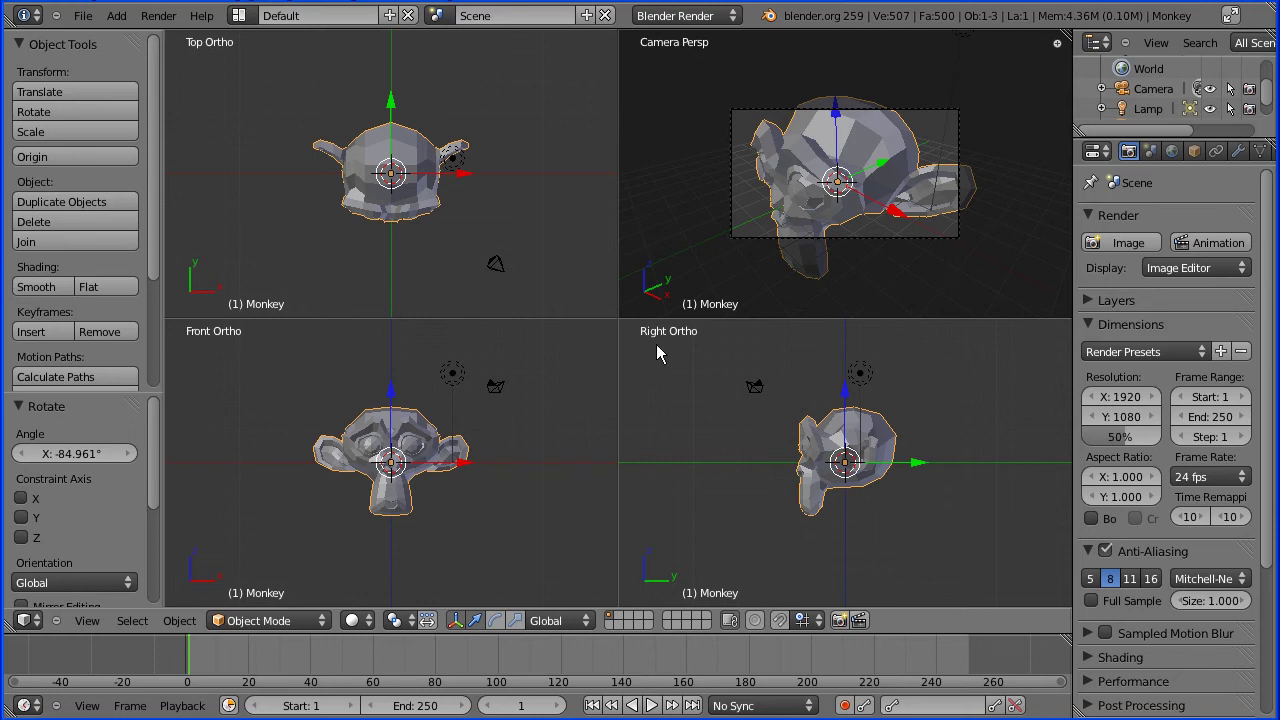
left_click(158, 15)
left_click(190, 38)
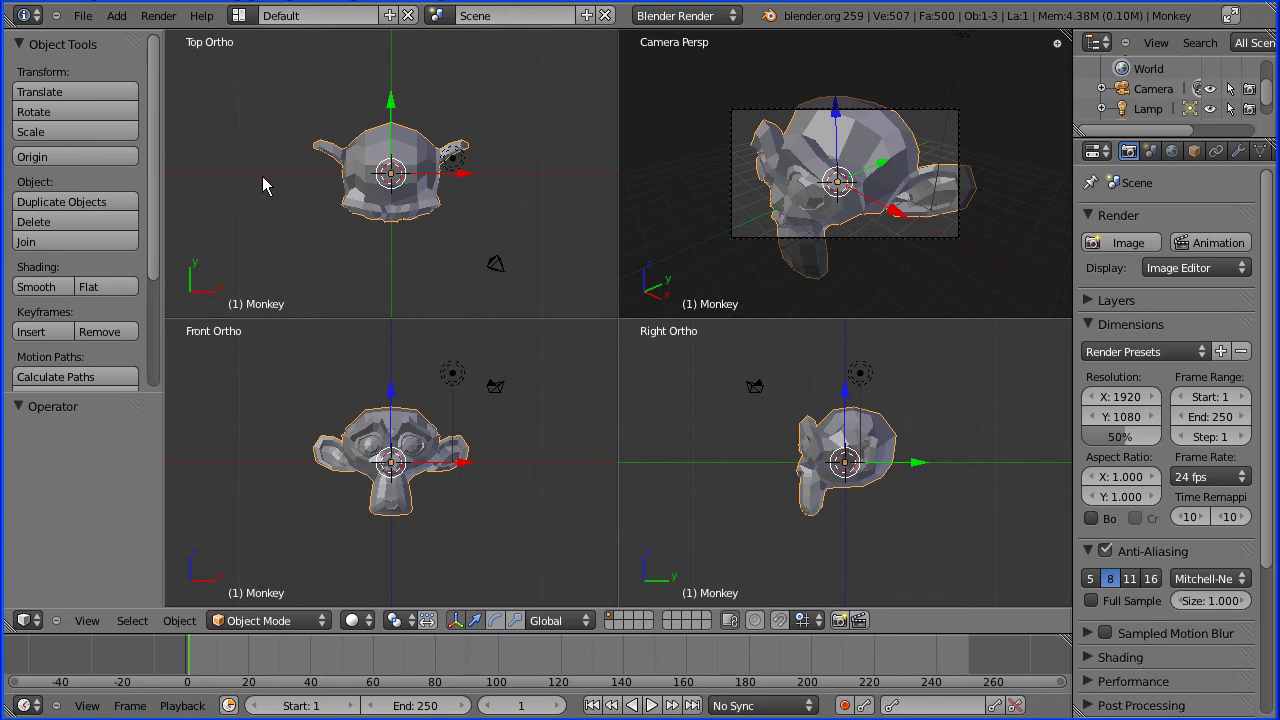
key("r")
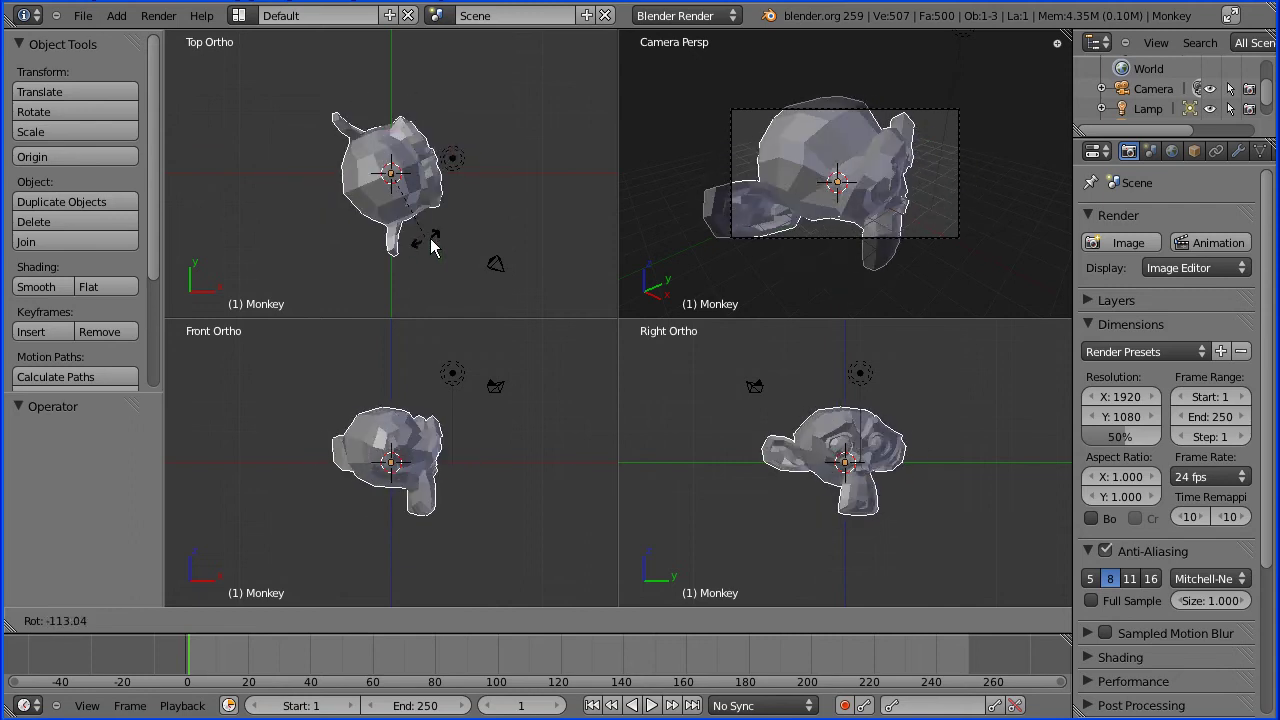
left_click(257, 190)
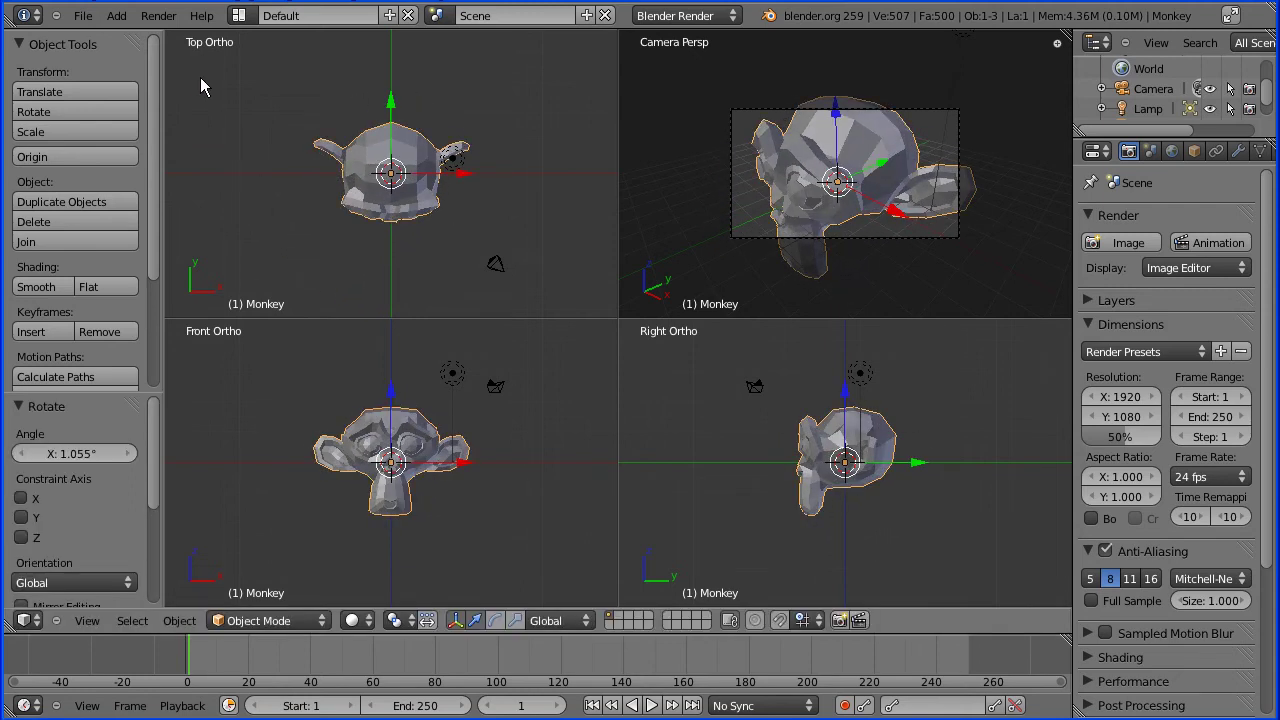
key("ctrl+z")
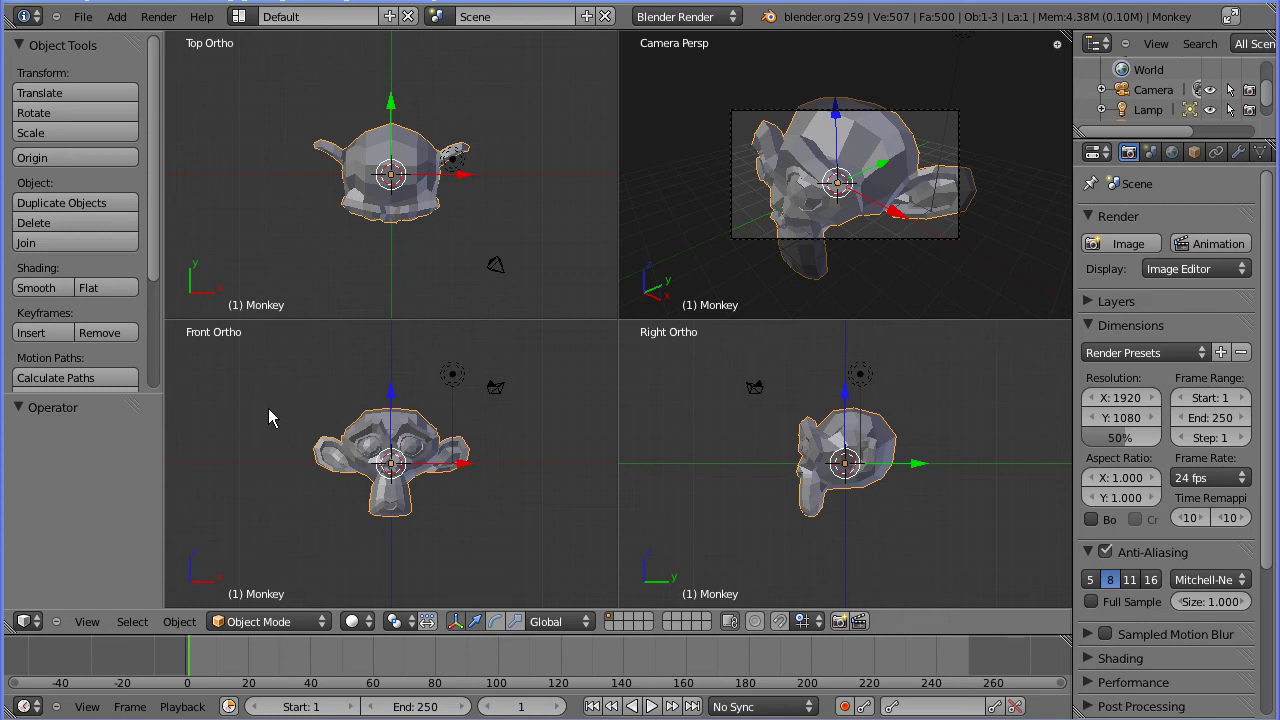
Select the Monkey in Front Ortho and rotate it by about -1 degree.
left_click(398, 440)
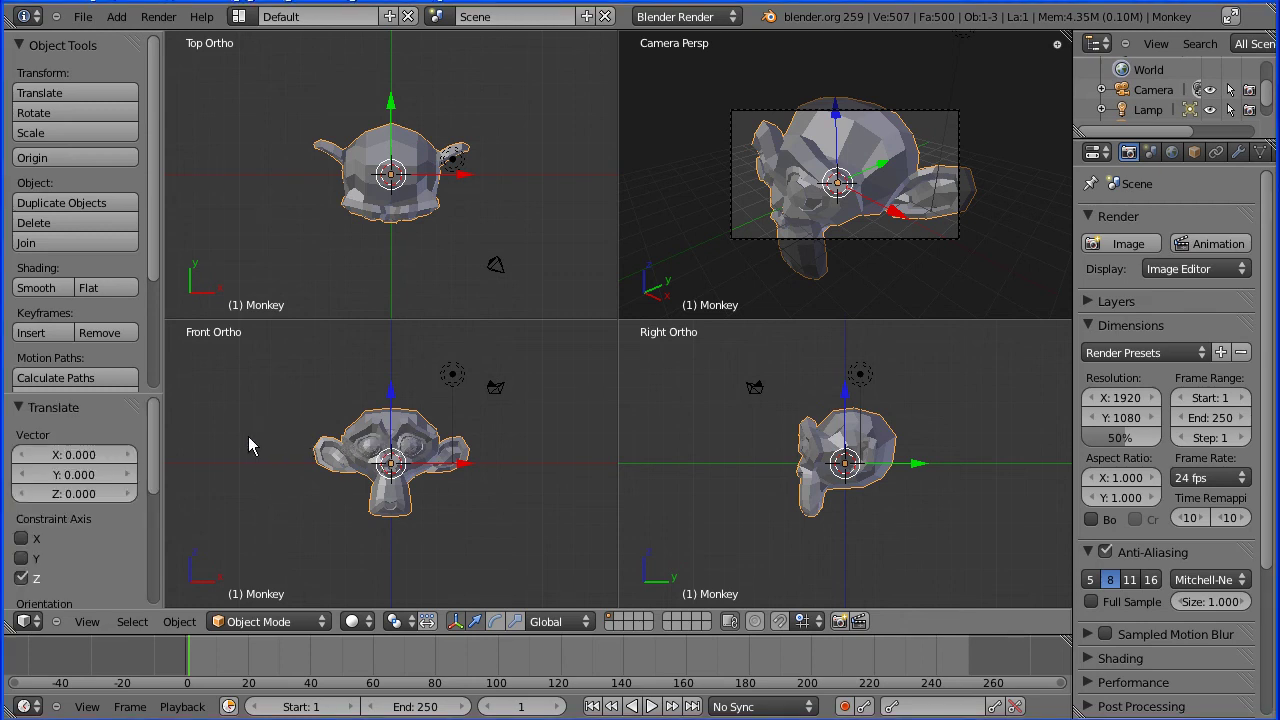
key("r")
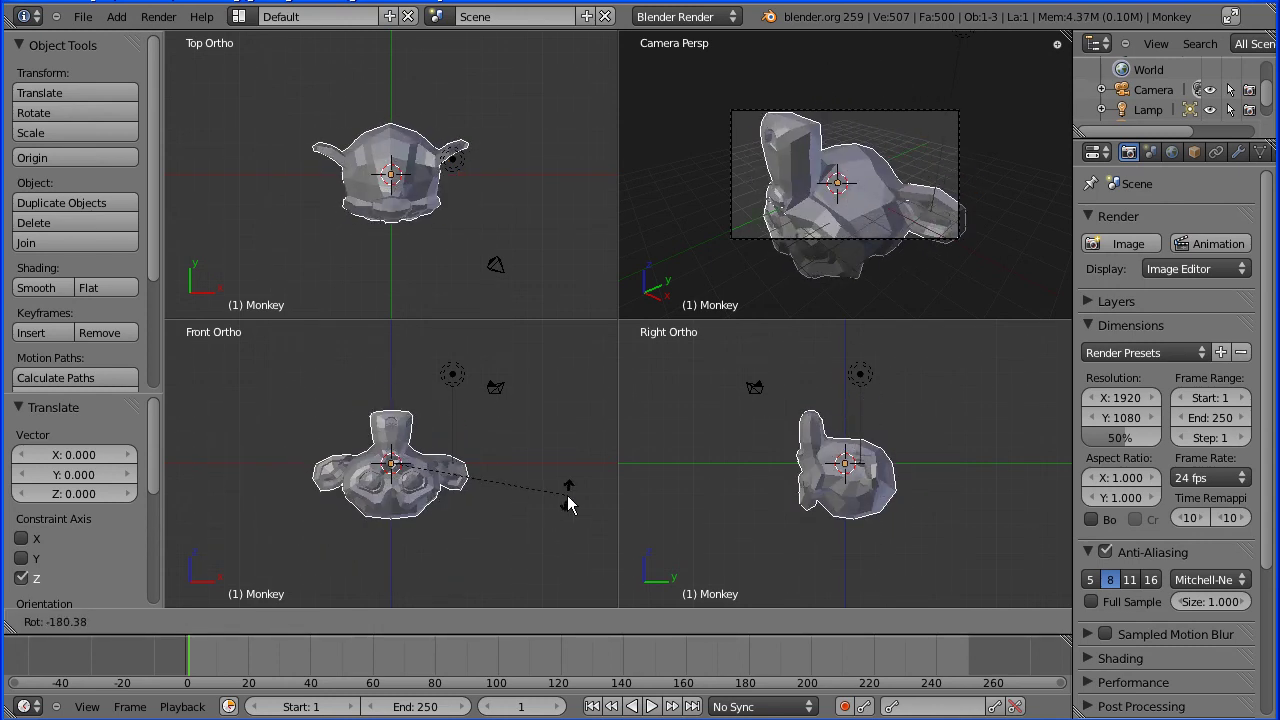
left_click(251, 449)
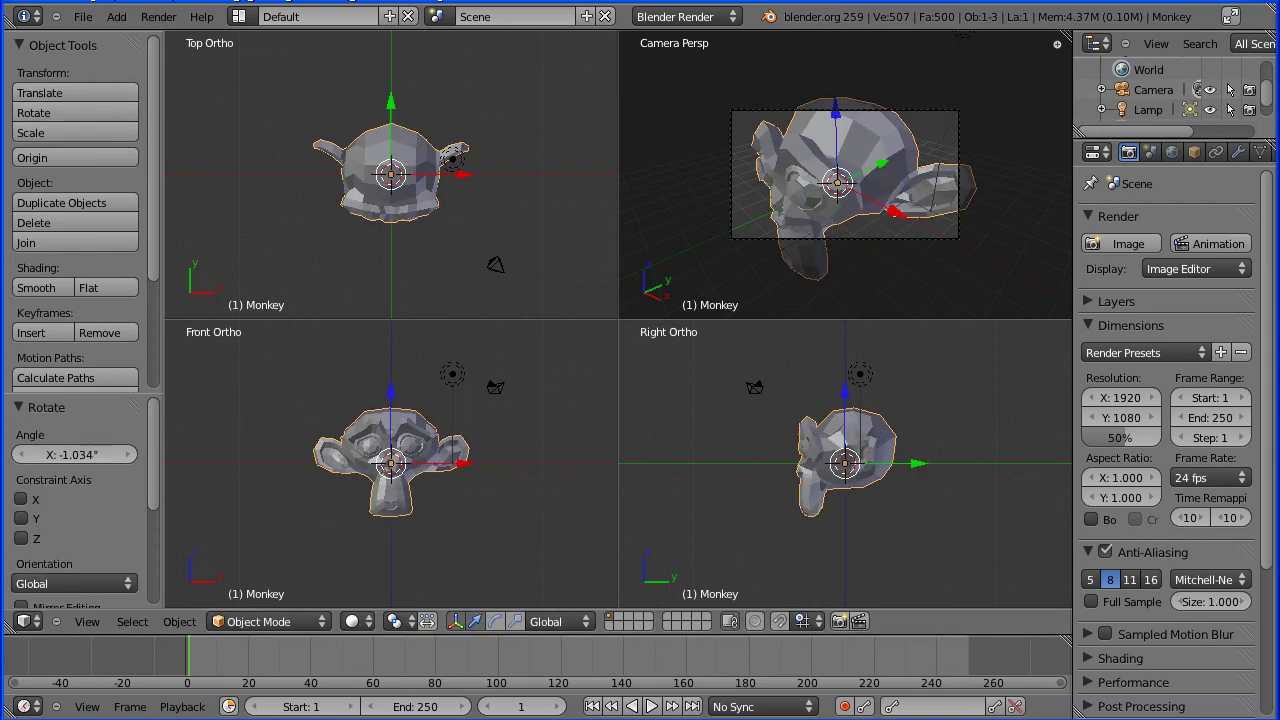